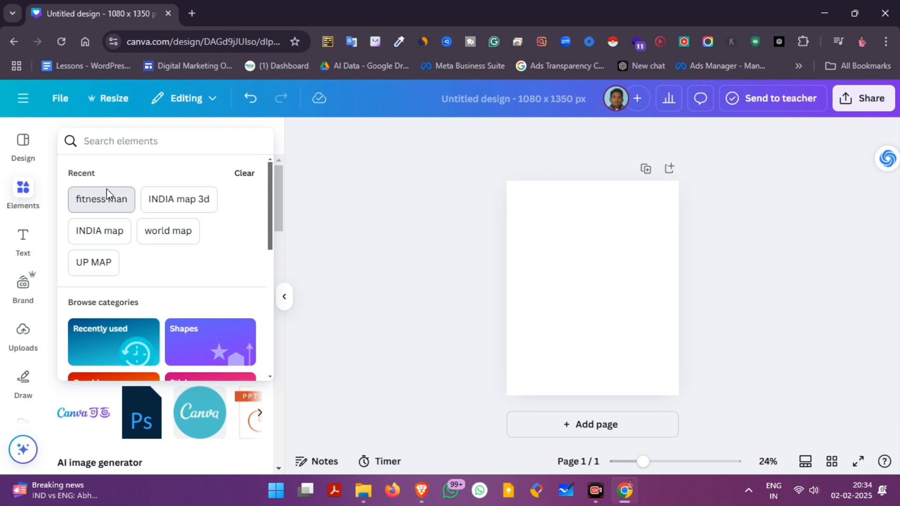
Search the photos for "fitness man" and add the dark studio shot of a running man in a blue shirt
left_click(104, 197)
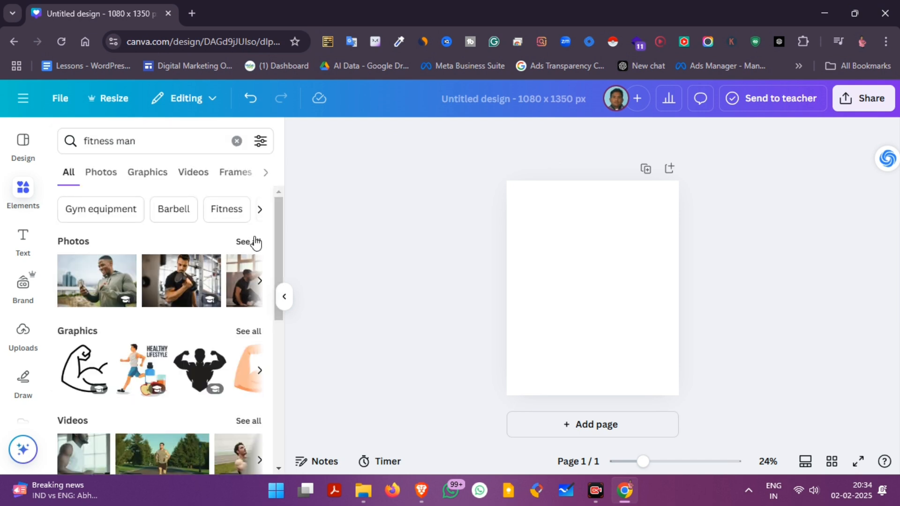
left_click(254, 242)
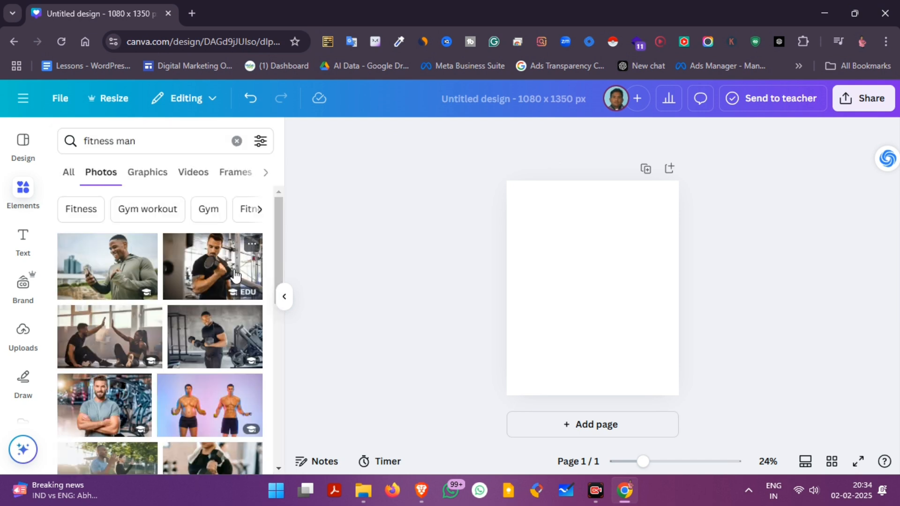
scroll(218, 323, "down", 5)
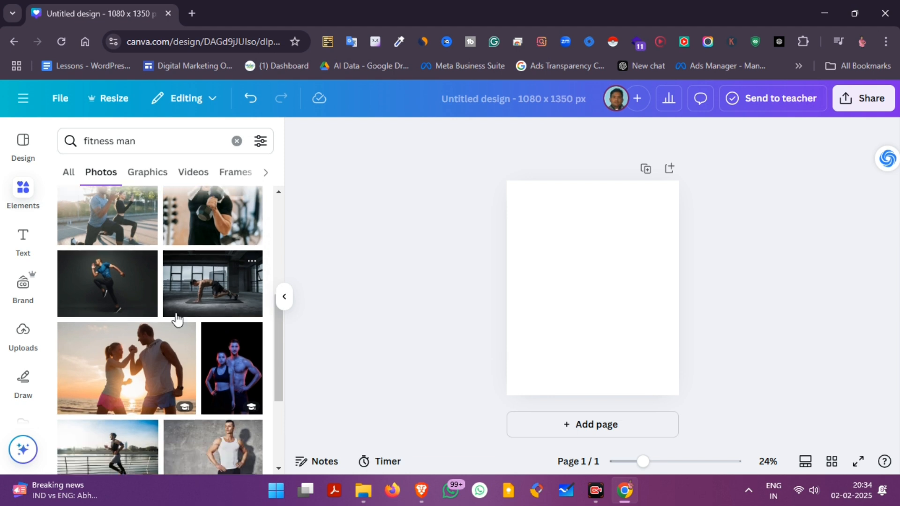
left_click(125, 287)
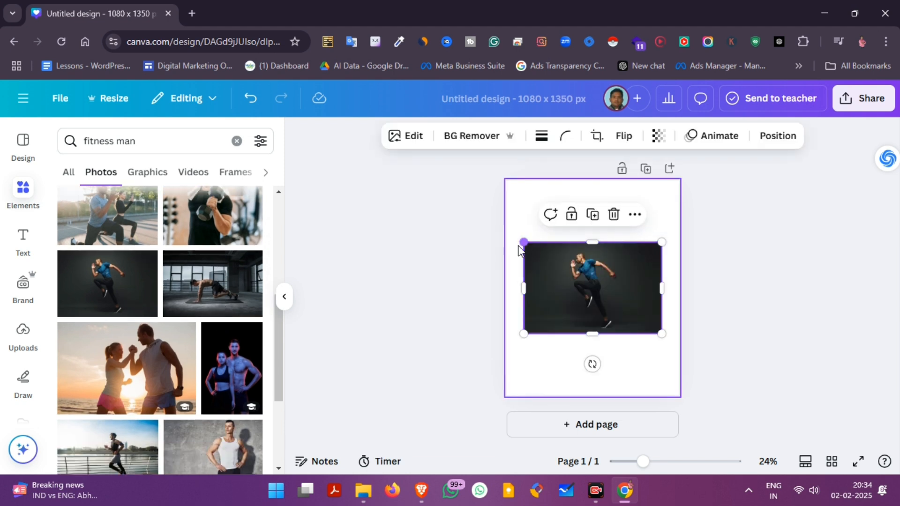
Enlarge the running man photo to cover the whole page, keeping the man centred
left_click_drag(524, 242, 440, 171)
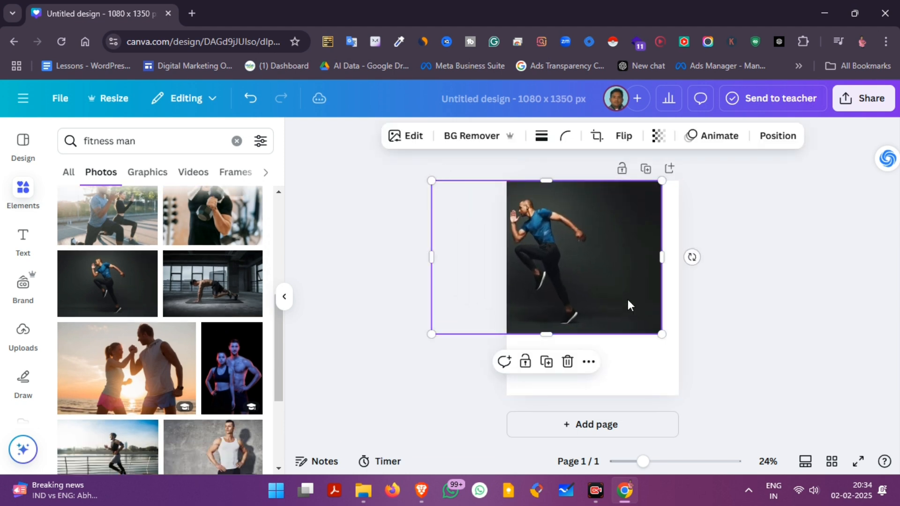
left_click_drag(662, 333, 742, 408)
left_click_drag(599, 228, 594, 224)
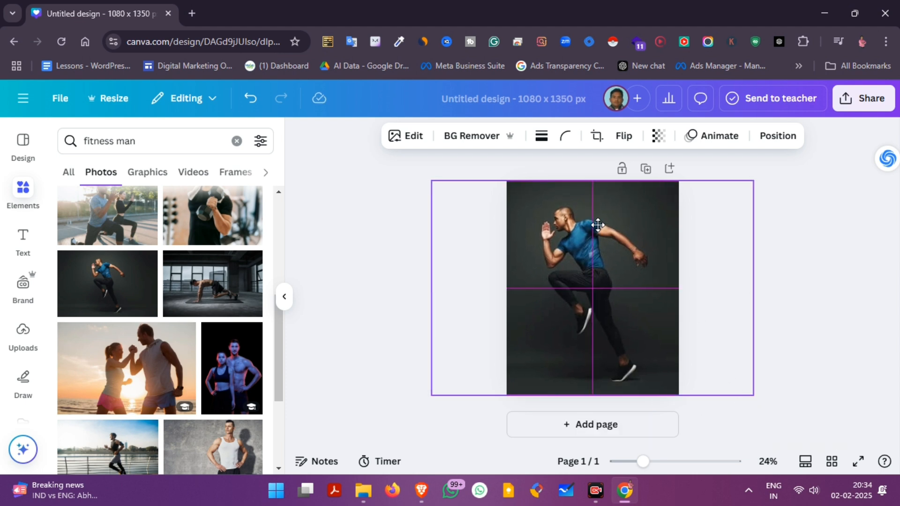
left_click(419, 183)
Search the elements for "shape" and add a triangle to the page
left_click(21, 195)
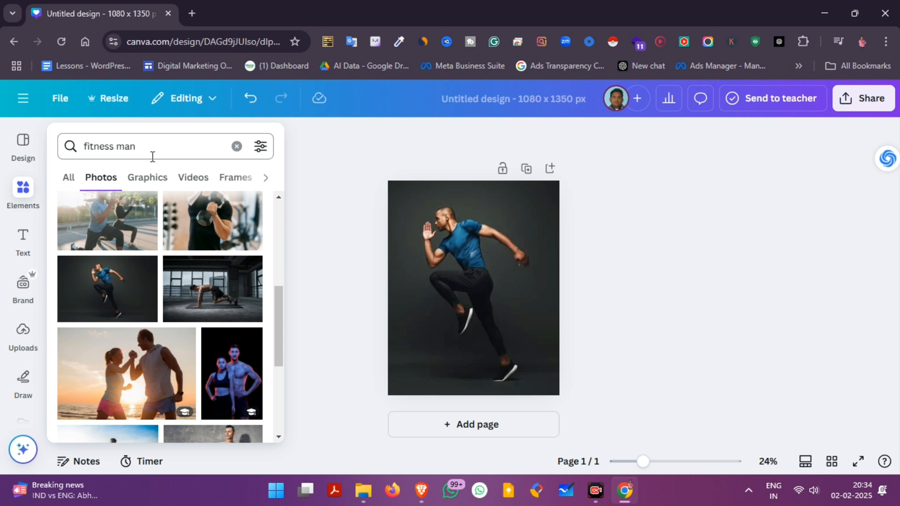
left_click(237, 147)
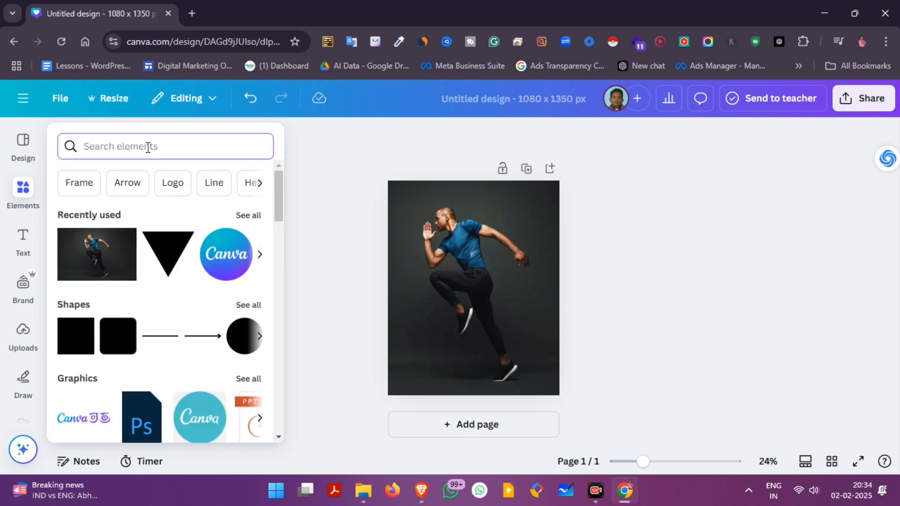
type("sh")
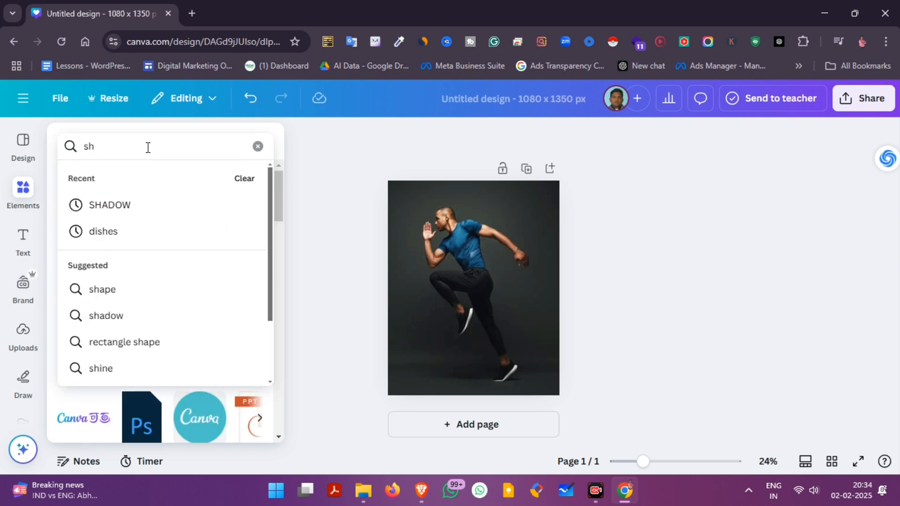
type("ape")
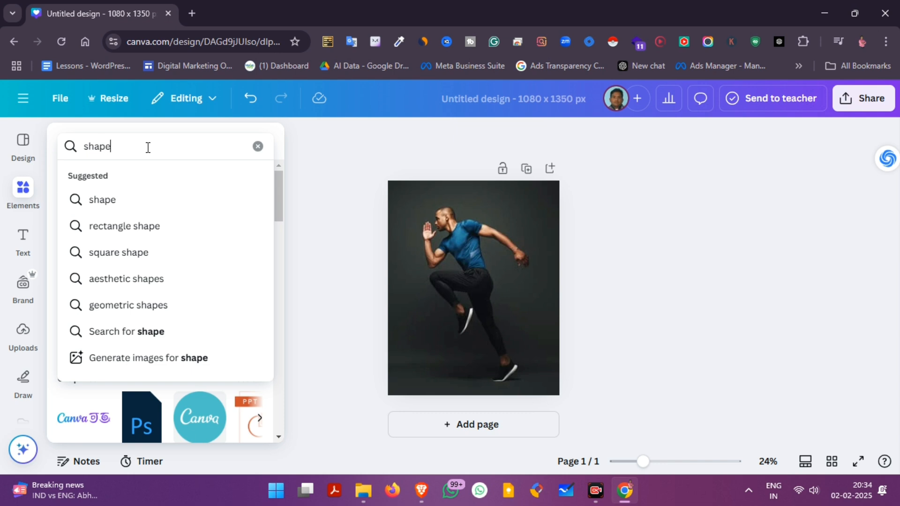
key("Down")
key("Return")
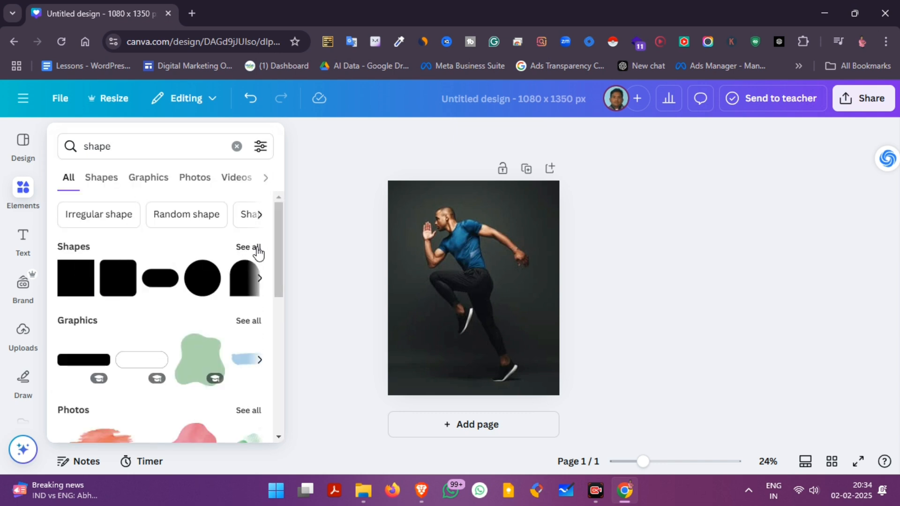
left_click(255, 249)
left_click(137, 311)
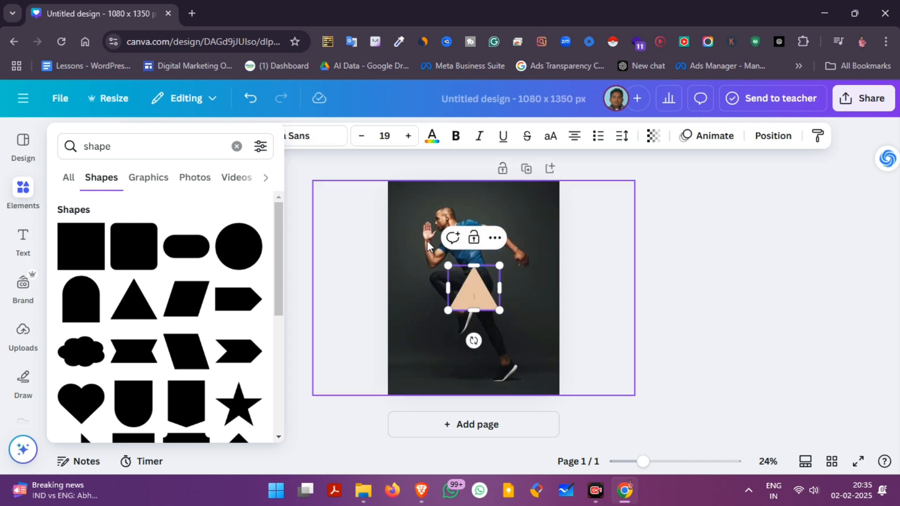
Enlarge the triangle, rotate it so one corner points left, and position it over the man's torso
left_click_drag(502, 270, 621, 233)
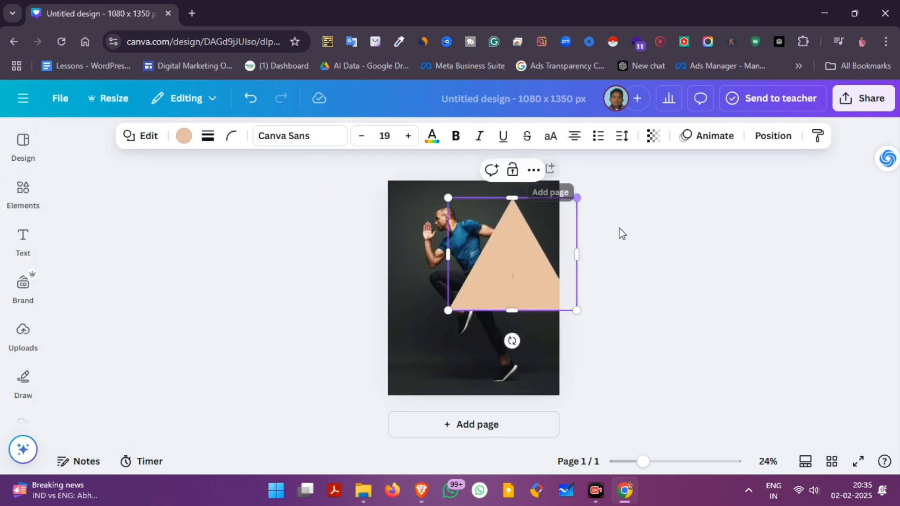
left_click_drag(558, 267, 482, 275)
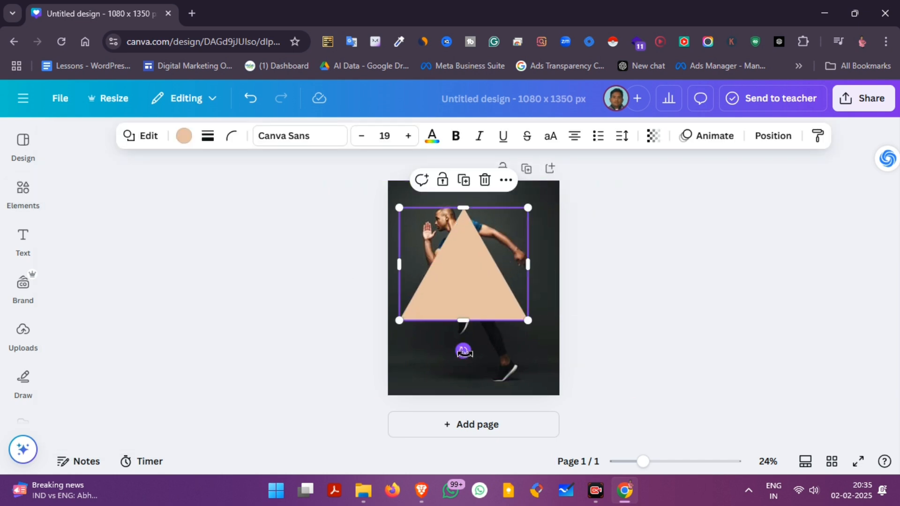
left_click_drag(472, 351, 498, 272)
left_click_drag(511, 327, 518, 336)
left_click_drag(506, 294, 503, 293)
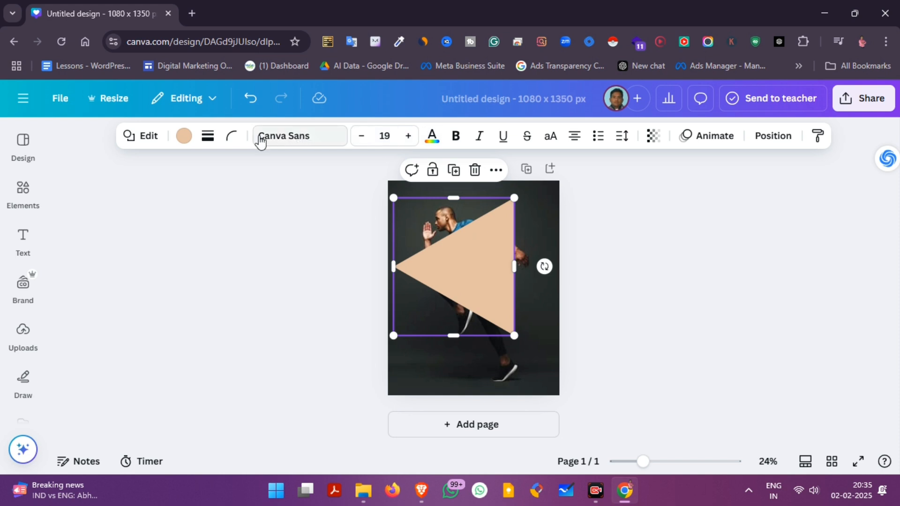
Remove the triangle's fill colour and give it a solid border with a weight of 77
left_click(186, 138)
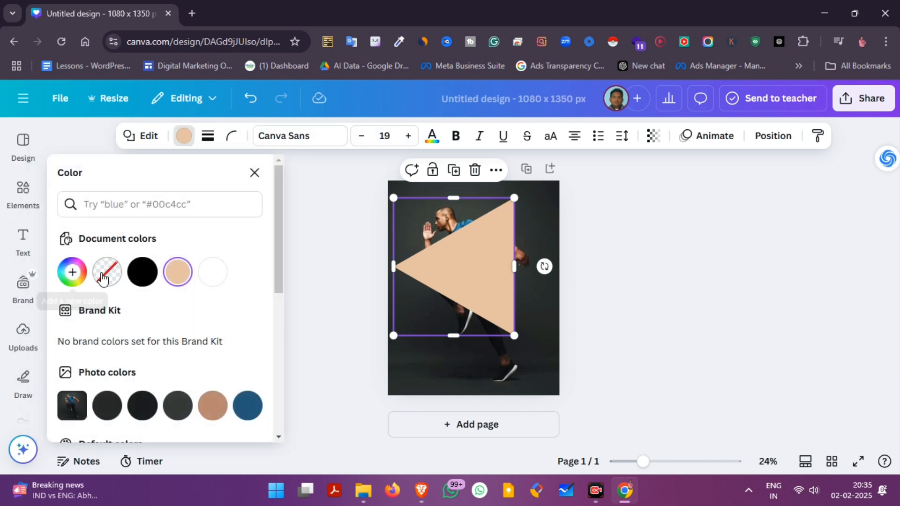
left_click(107, 272)
left_click(208, 135)
left_click_drag(128, 221, 226, 234)
scroll(187, 342, "down", 5)
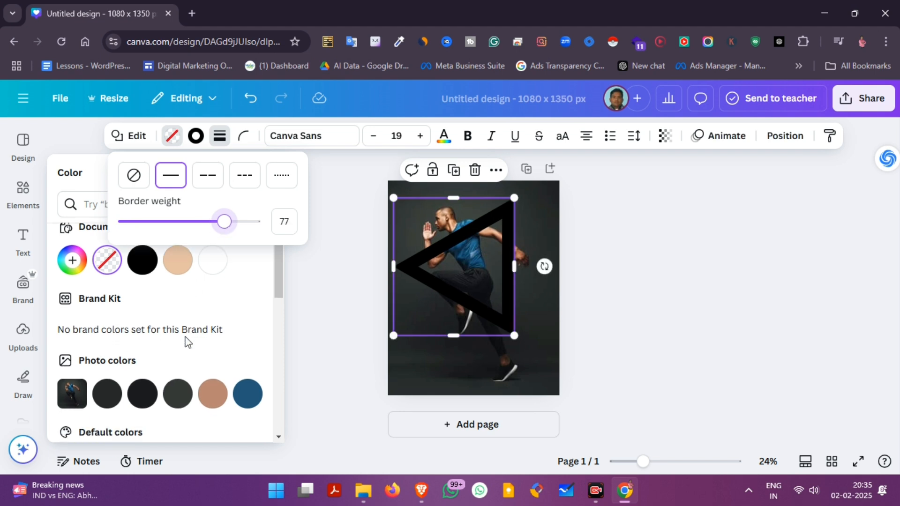
scroll(125, 409, "down", 2)
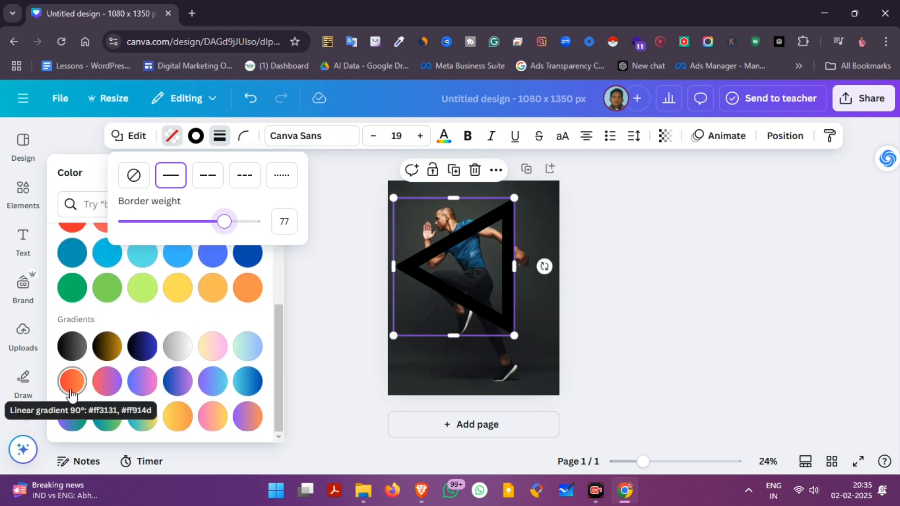
left_click(106, 382)
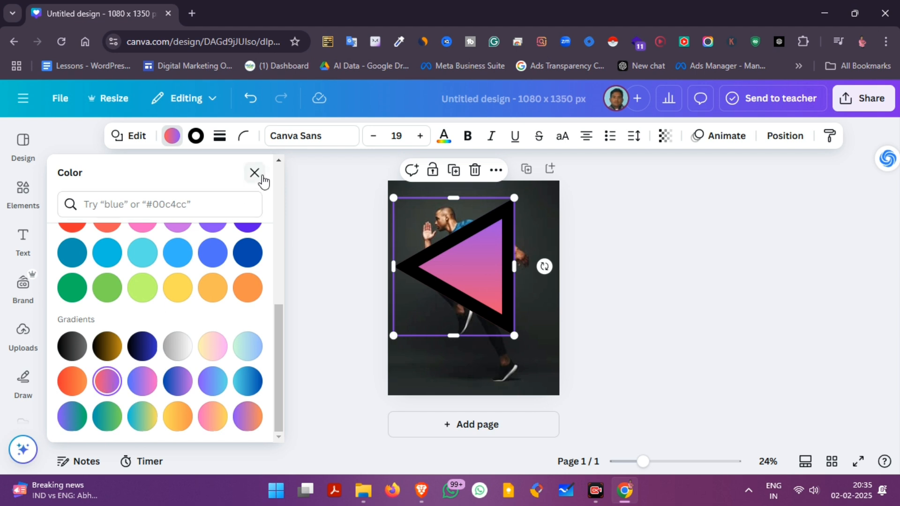
key("ctrl+z")
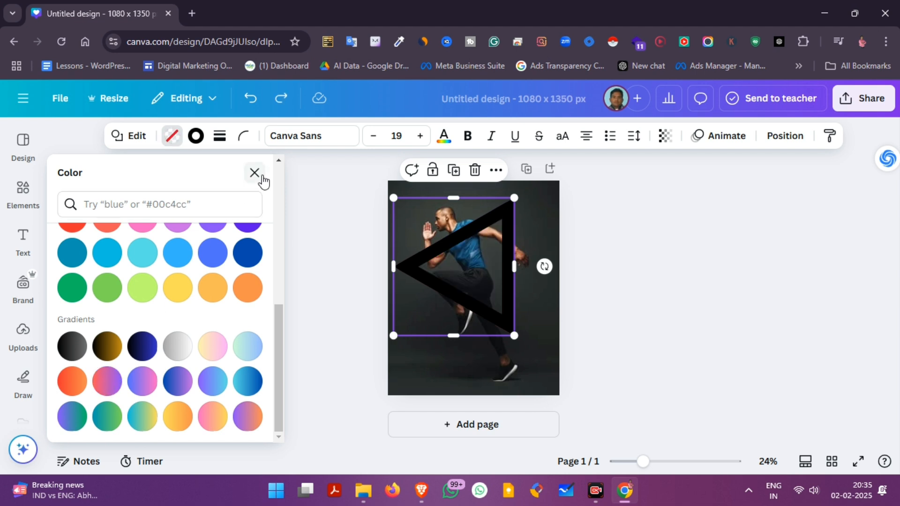
Set the triangle's border colour to the preset coral-to-purple linear gradient
left_click(191, 141)
scroll(145, 338, "down", 6)
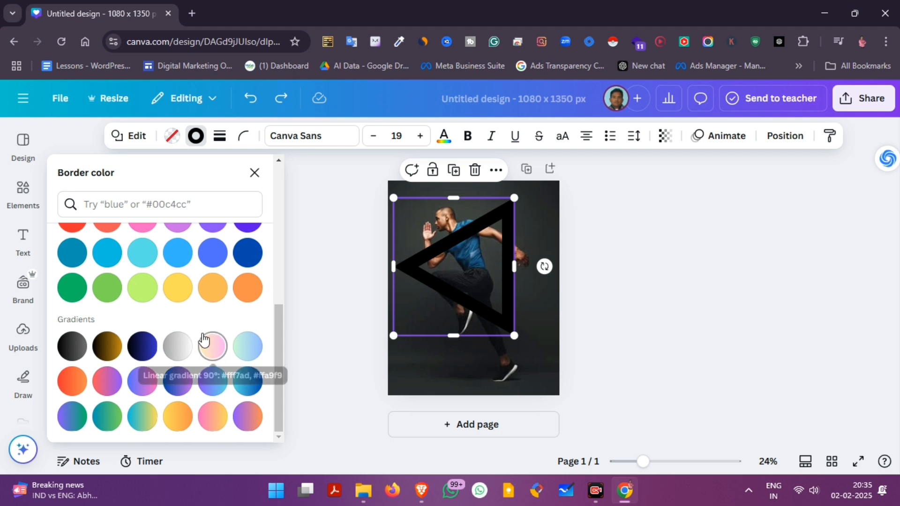
left_click(117, 381)
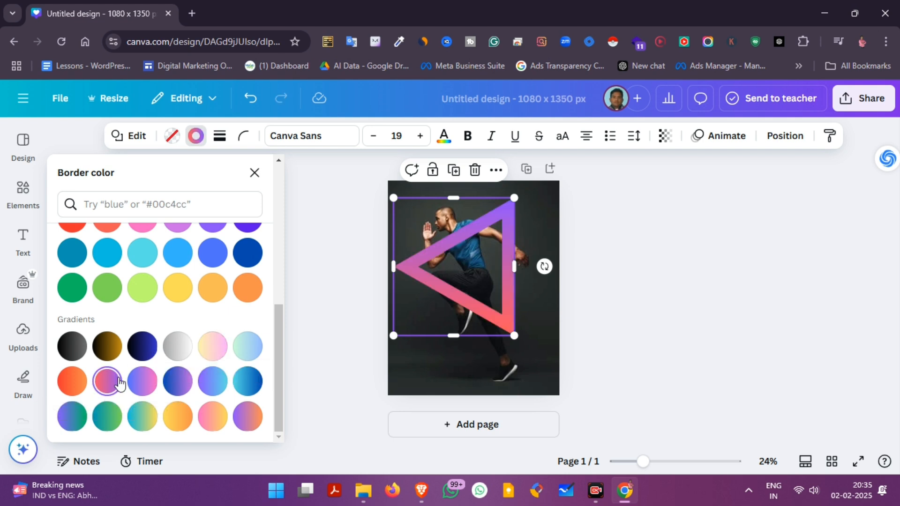
Add a third colour, #B699EF, to the triangle's border gradient and place it between the coral and purple colours
scroll(132, 319, "up", 6)
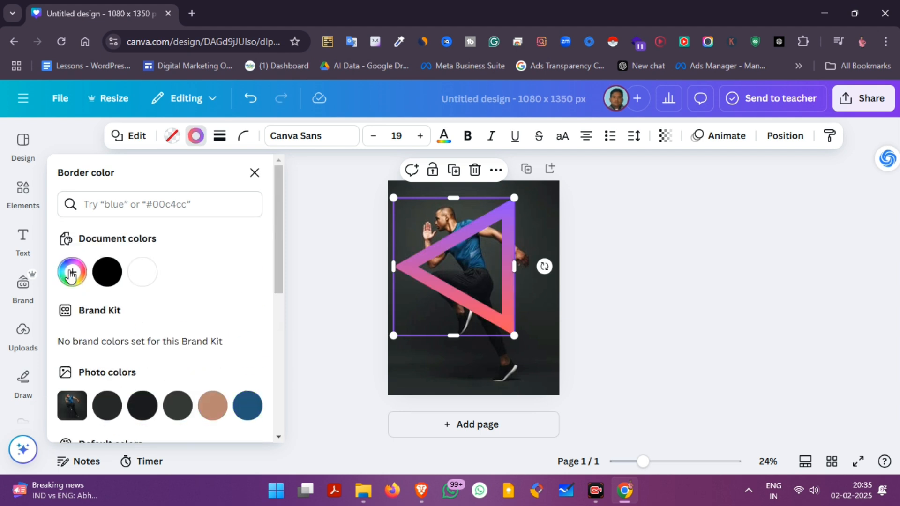
left_click(71, 274)
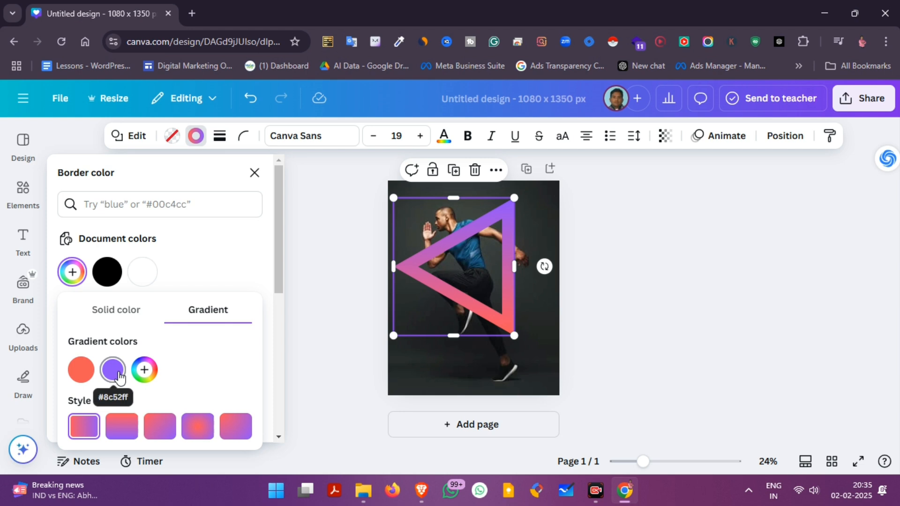
left_click(120, 377)
right_click(116, 370)
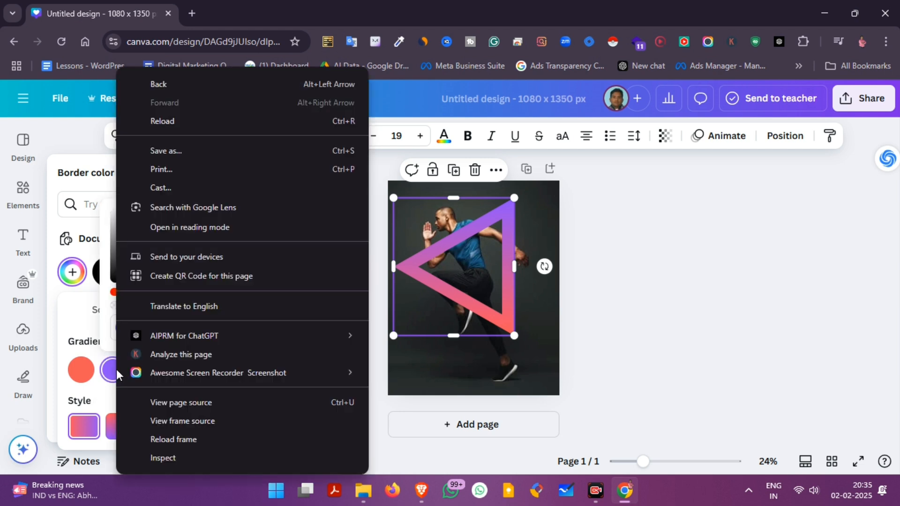
left_click(111, 374)
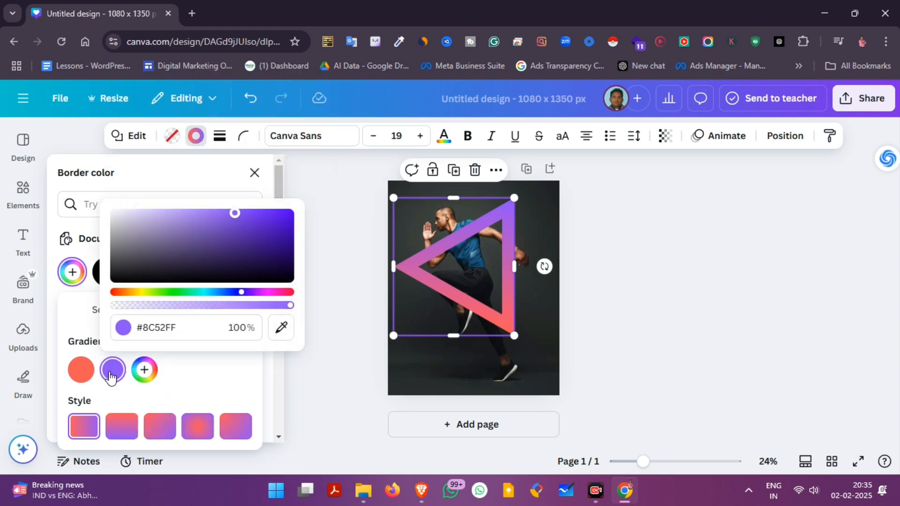
left_click(137, 372)
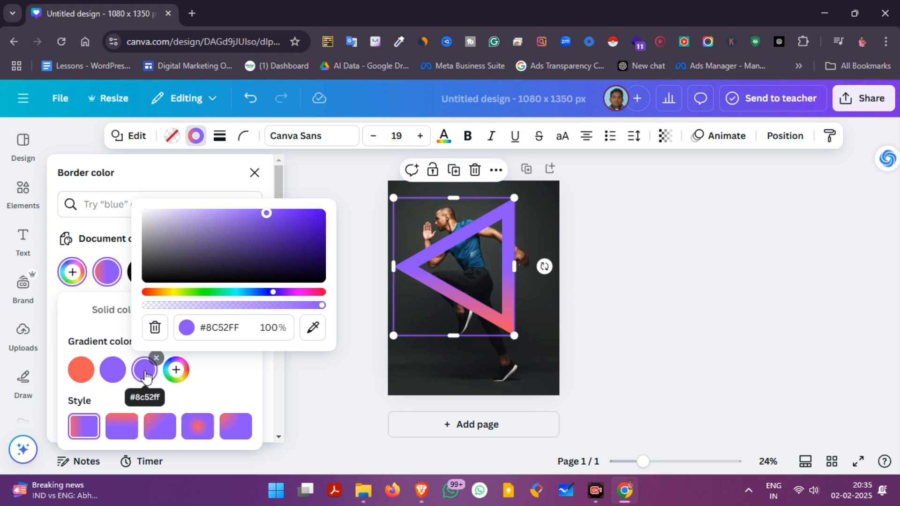
left_click_drag(270, 225, 270, 243)
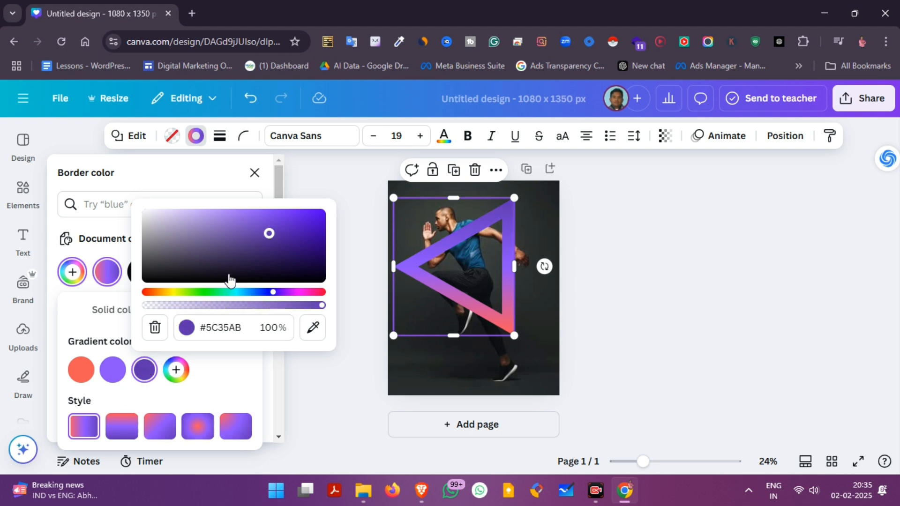
left_click(208, 214)
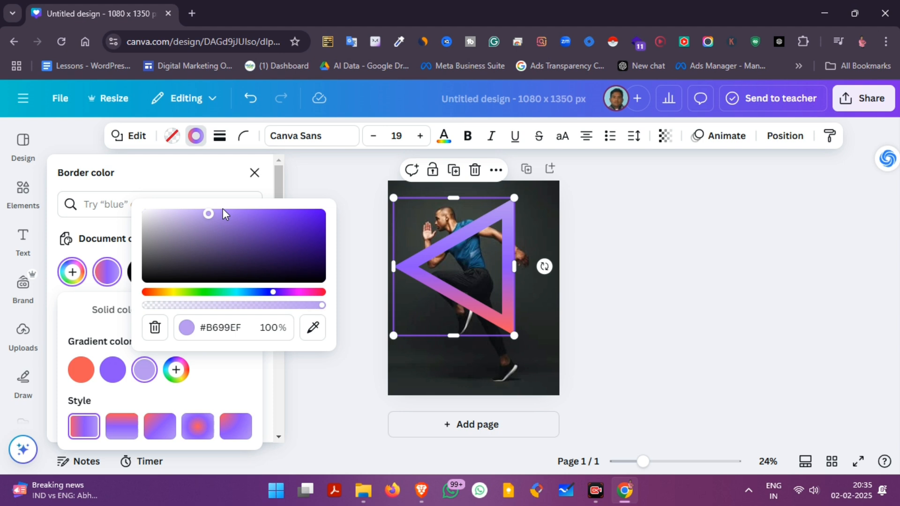
left_click(235, 373)
left_click_drag(137, 368, 113, 369)
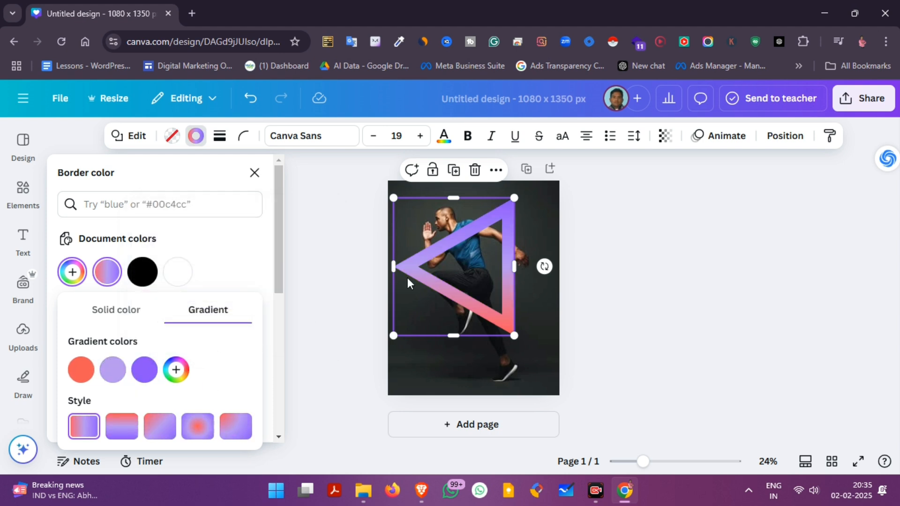
Change the border gradient's coral colour to #F84C4C and apply the circular gradient style that radiates from a corner
left_click(81, 370)
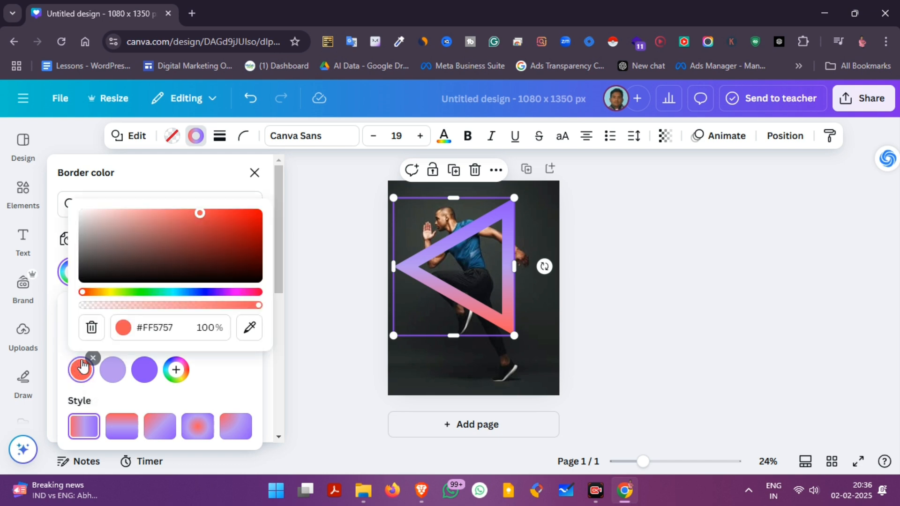
left_click_drag(200, 213, 207, 214)
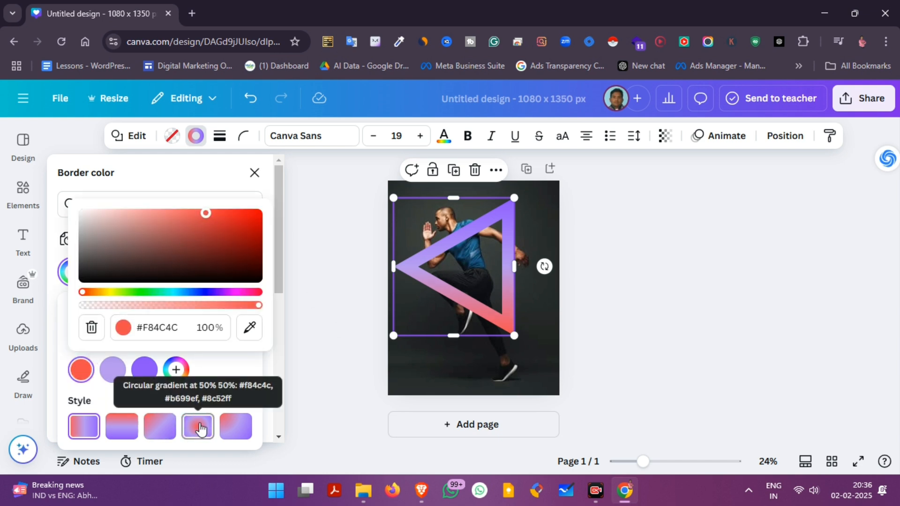
left_click(126, 428)
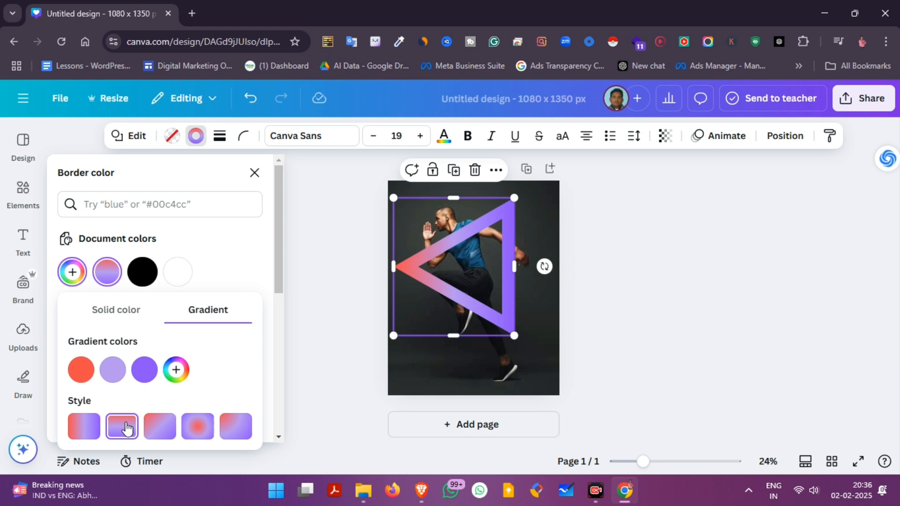
left_click(155, 428)
left_click(197, 427)
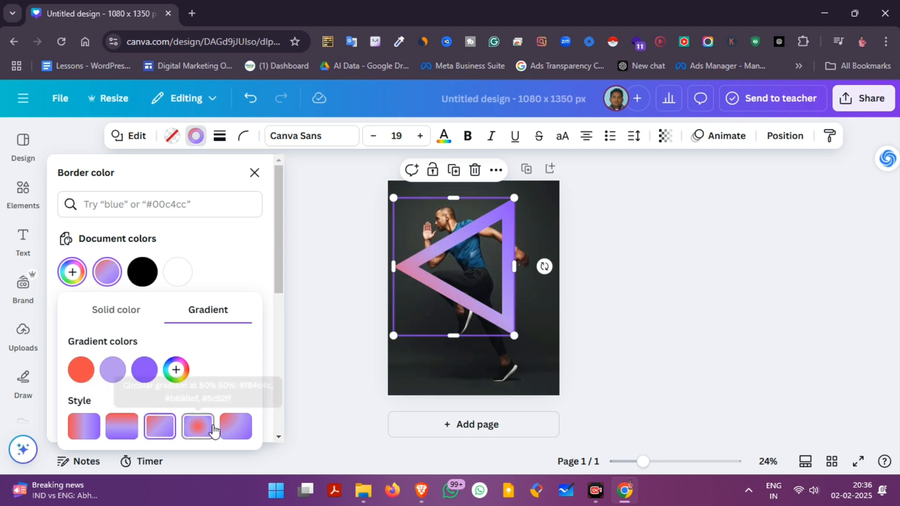
left_click(236, 427)
Change the middle colour of the triangle's border gradient from lavender to pink #FD78A8
left_click(113, 370)
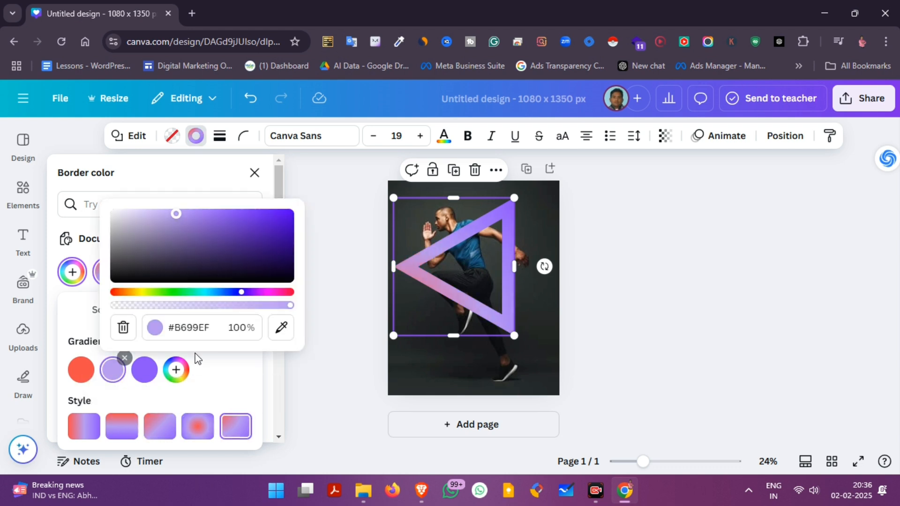
left_click(281, 293)
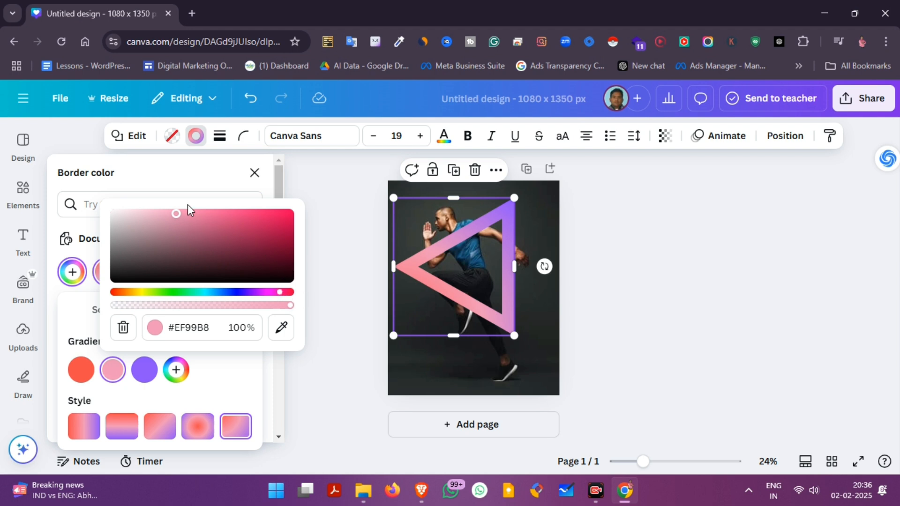
left_click_drag(176, 214, 206, 213)
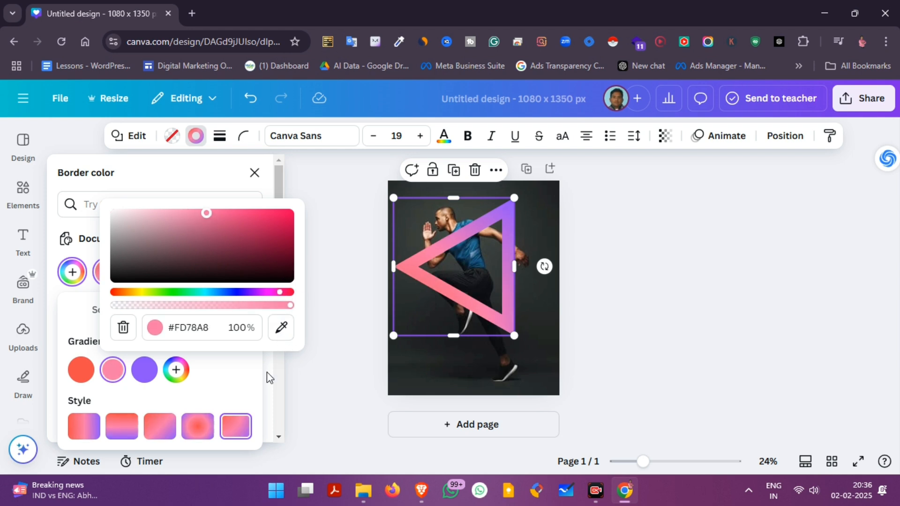
left_click(248, 378)
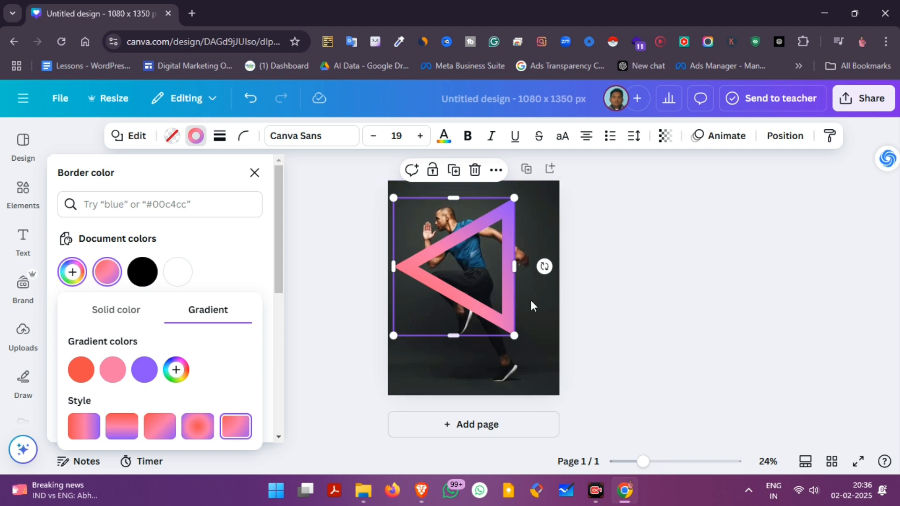
Tilt the triangle slightly counterclockwise, shrink it a little and reposition it around the man's upper body
left_click_drag(547, 268, 553, 261)
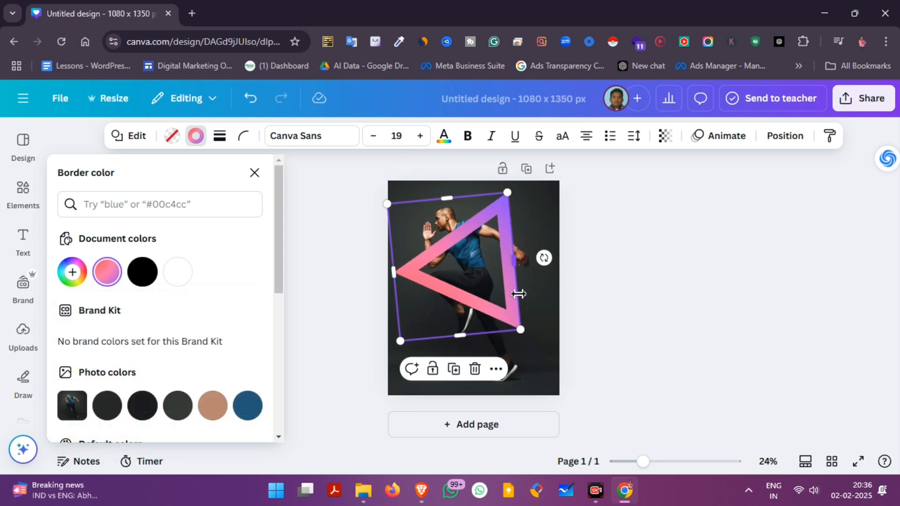
left_click_drag(508, 294, 490, 285)
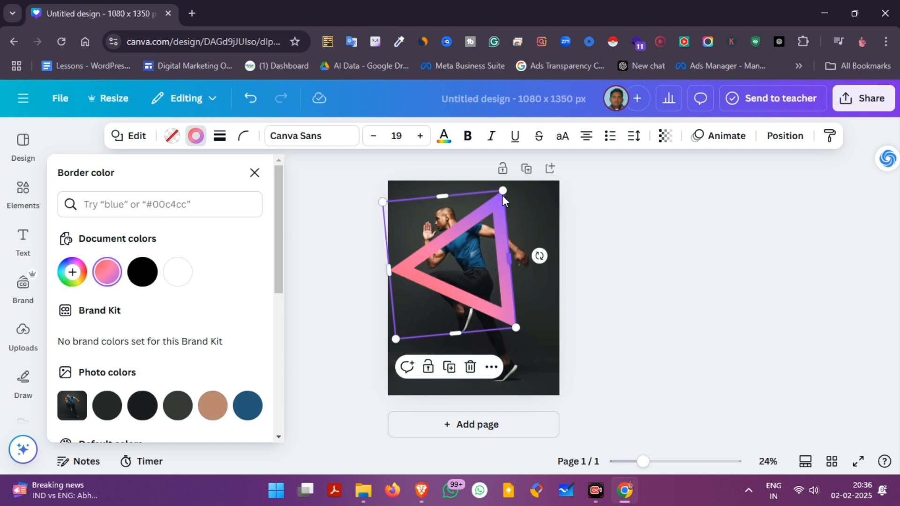
left_click_drag(502, 193, 491, 210)
left_click_drag(476, 264, 485, 260)
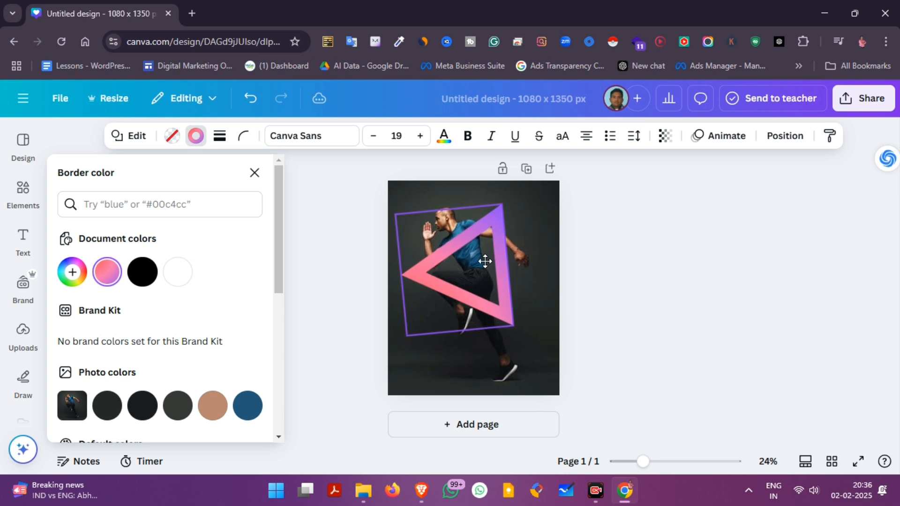
left_click_drag(516, 328, 519, 332)
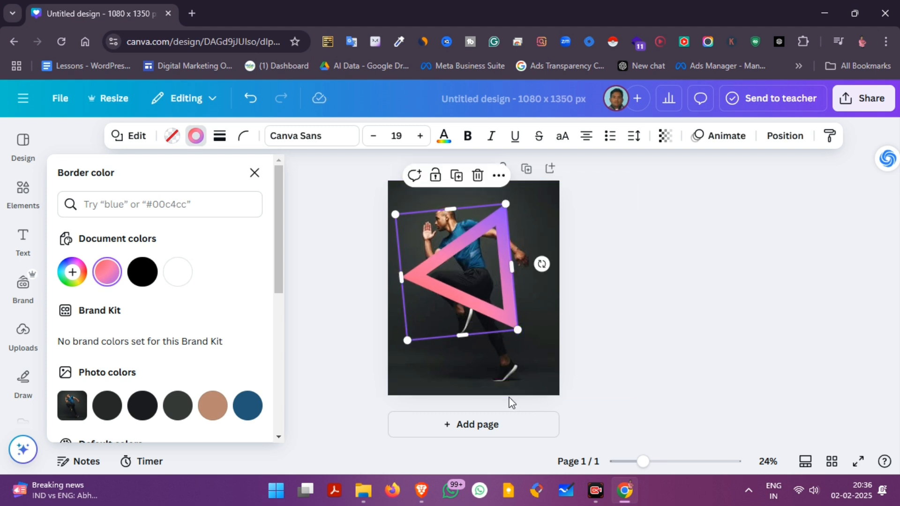
Duplicate the running man photo, align the copy exactly over the original and remove the copy's background
left_click(511, 370)
left_click(474, 209)
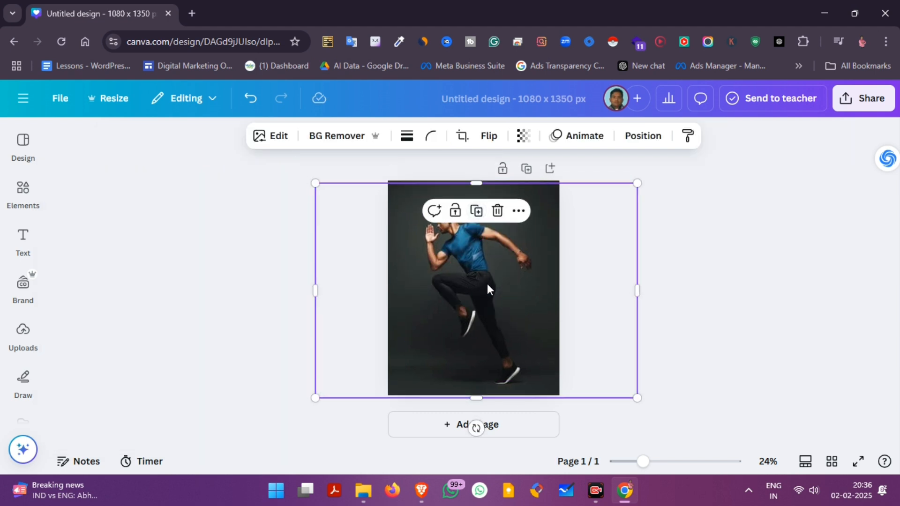
left_click_drag(488, 283, 485, 280)
left_click(337, 136)
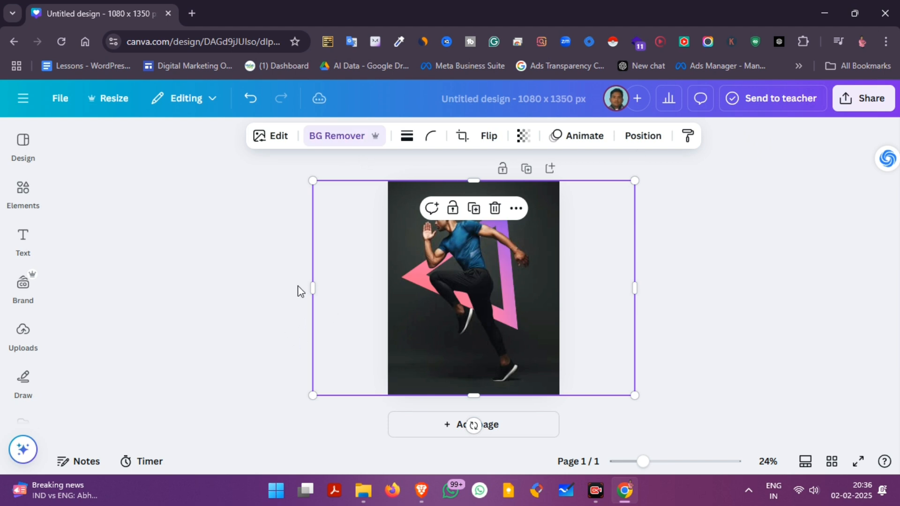
Crop both sides of the man cutout to a narrow strip covering his face, front arm and raised knee
left_click_drag(314, 295, 409, 313)
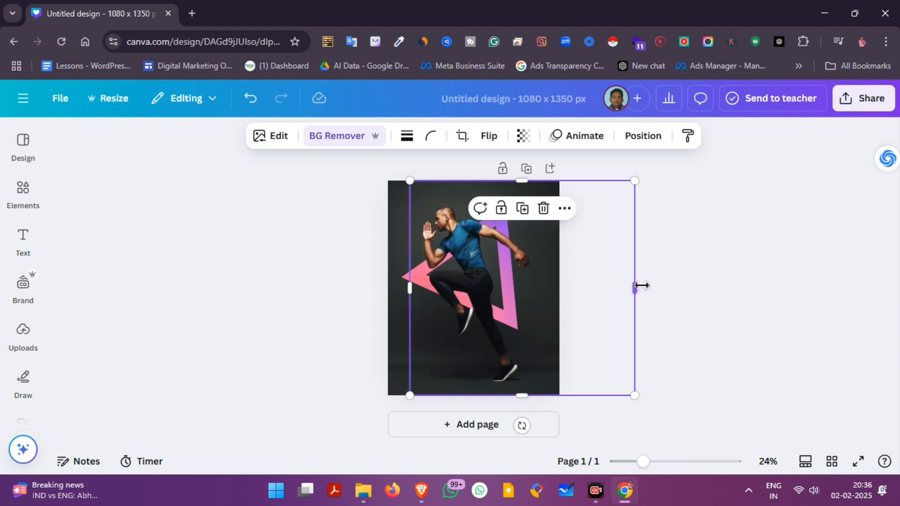
left_click_drag(642, 285, 472, 316)
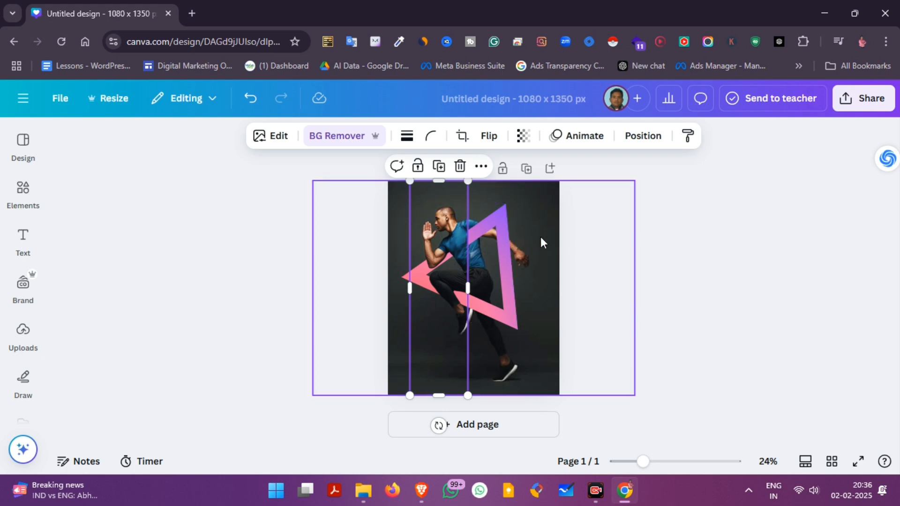
left_click(625, 260)
left_click(479, 270)
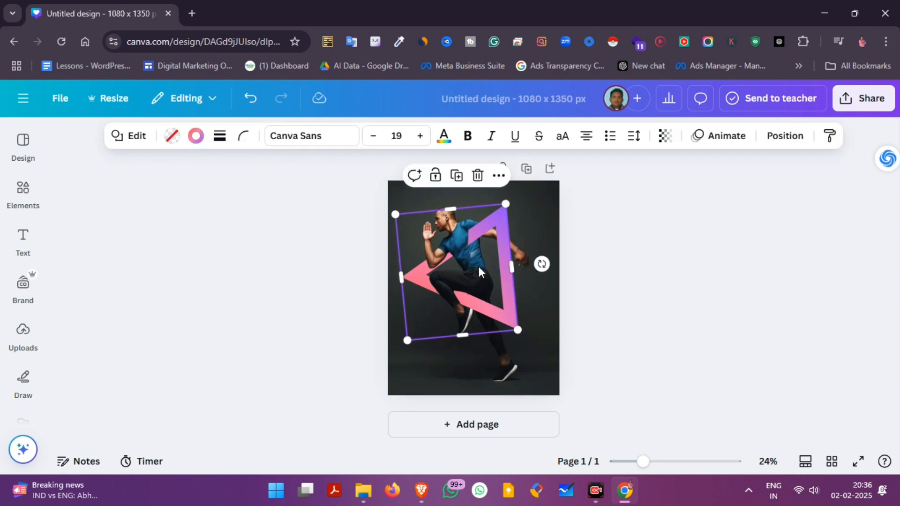
left_click(460, 297)
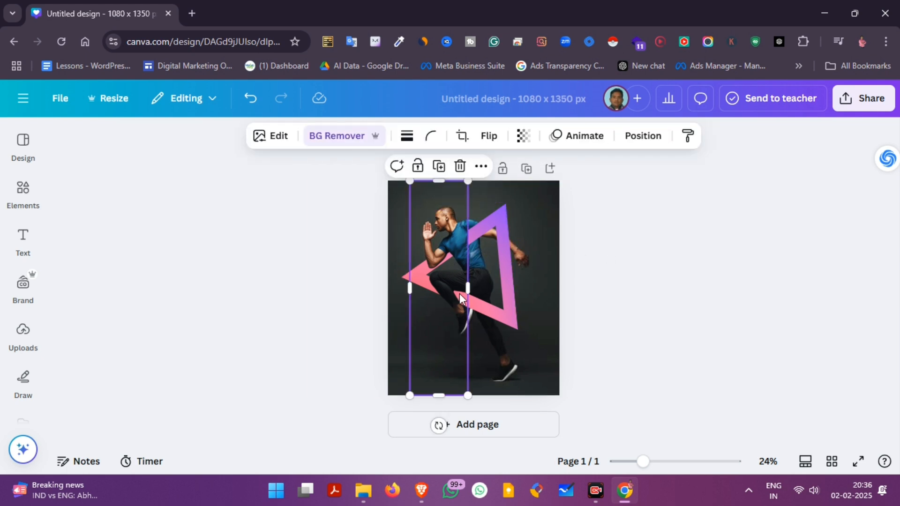
left_click_drag(467, 291, 464, 292)
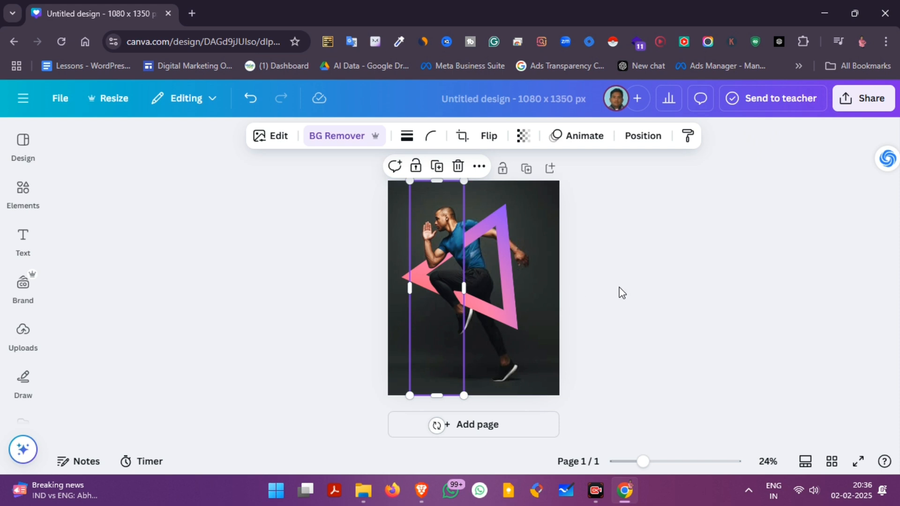
Crop the top edge of the narrow cutout down to about the man's chin, keeping his arm and knee over the triangle
left_click(454, 232)
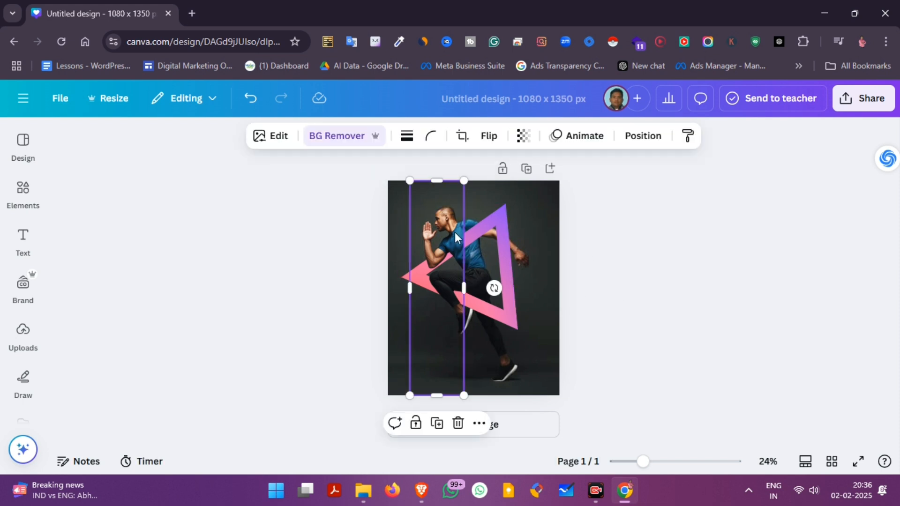
left_click_drag(439, 180, 458, 270)
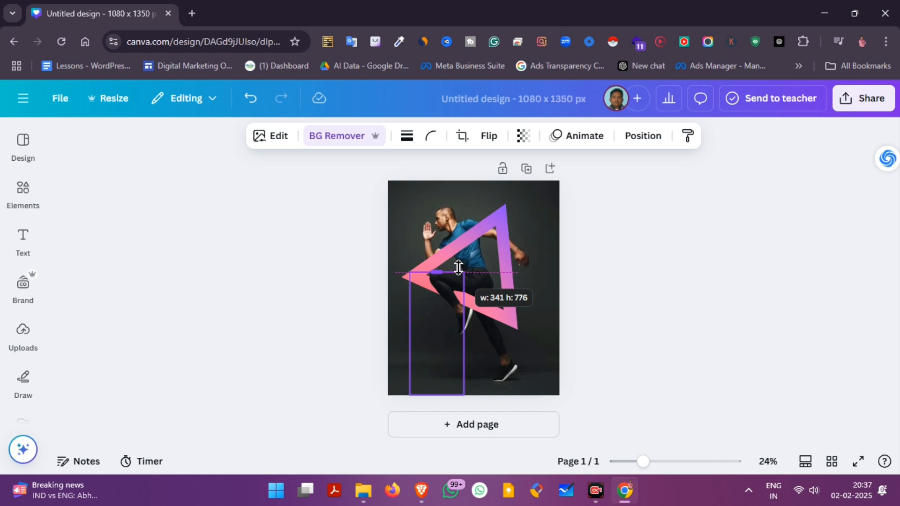
left_click_drag(458, 267, 446, 233)
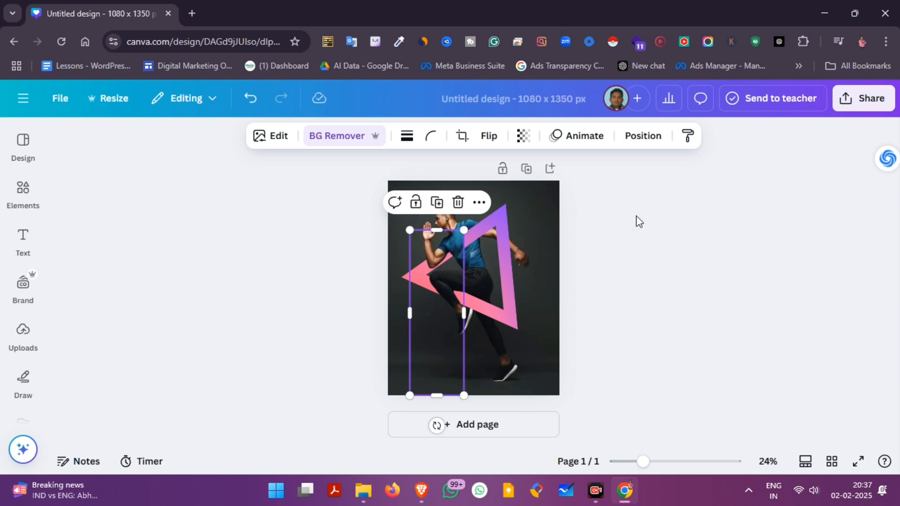
left_click(637, 216)
left_click(456, 219)
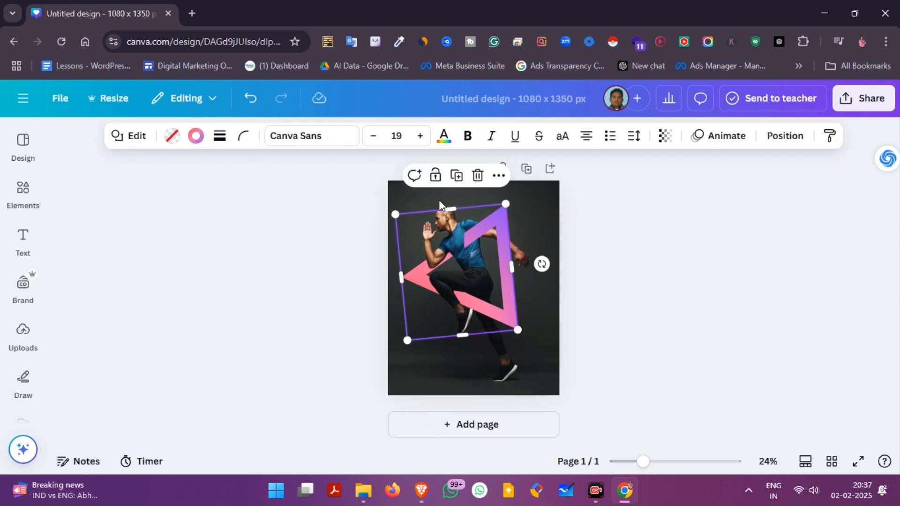
key("Escape")
Duplicate the narrow cutout, align the copy exactly over it and extend the copy's top edge to above the man's head
left_click(474, 376)
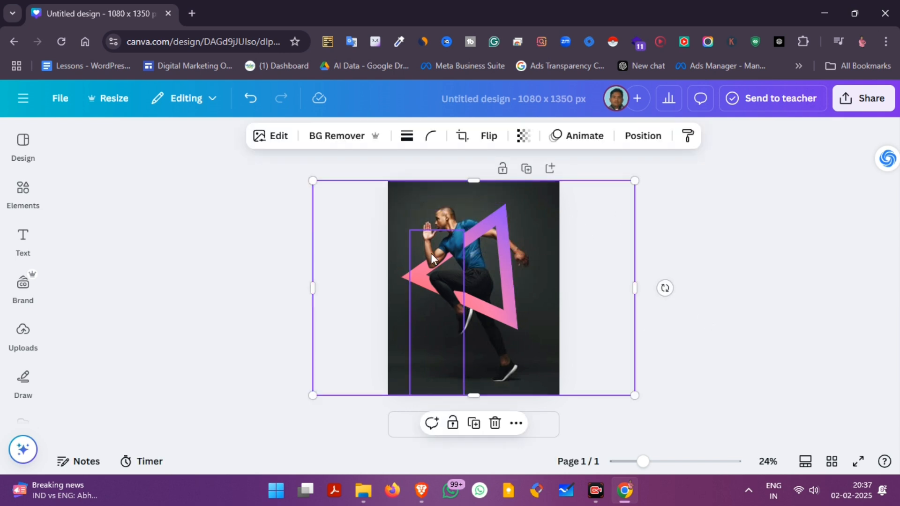
left_click(435, 349)
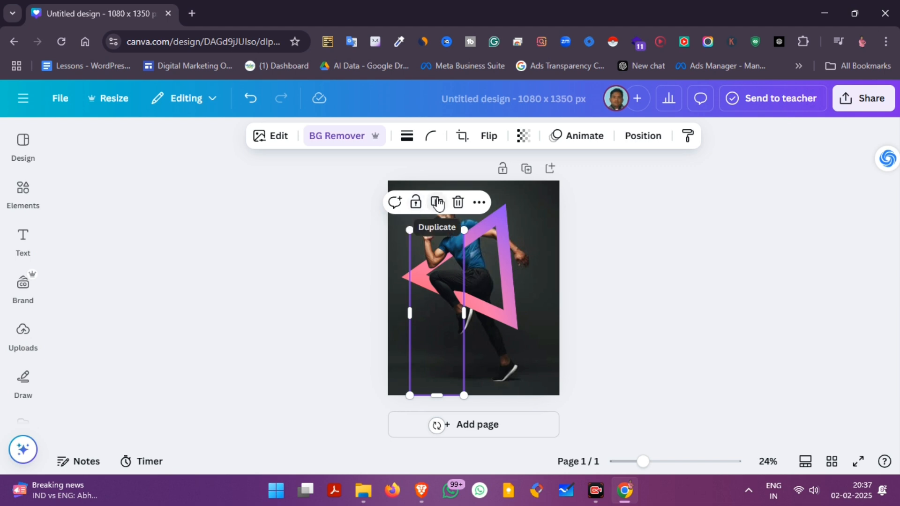
left_click_drag(445, 280, 443, 278)
left_click_drag(436, 231, 436, 203)
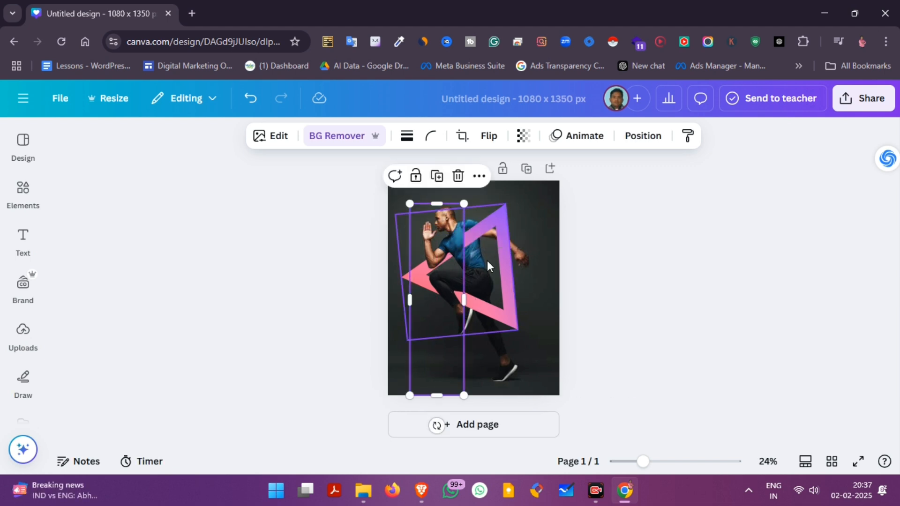
Widen the copy's crop across the man's torso and raise its bottom edge to his waist so his torso overlaps the triangle
left_click_drag(465, 303, 496, 306)
left_click_drag(466, 396, 477, 269)
left_click(683, 276)
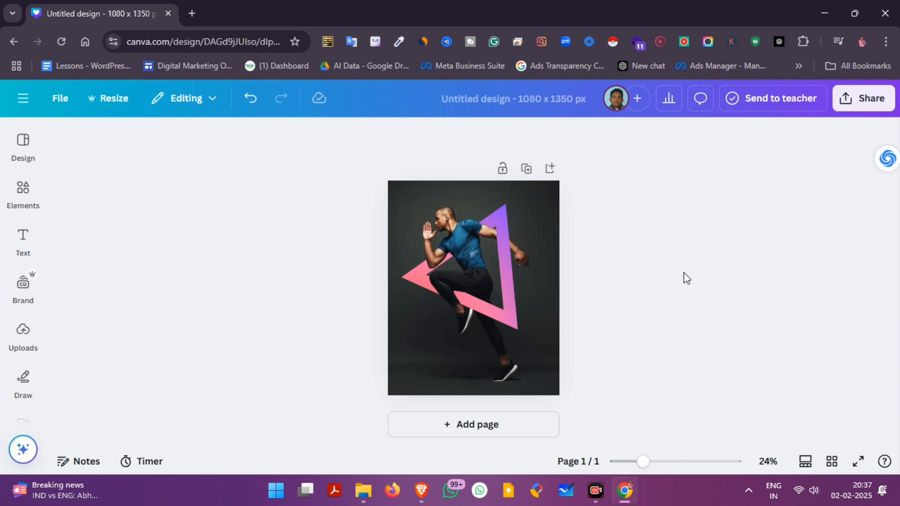
left_click(510, 323)
left_click(638, 242)
Open the download options for the finished design
left_click(858, 98)
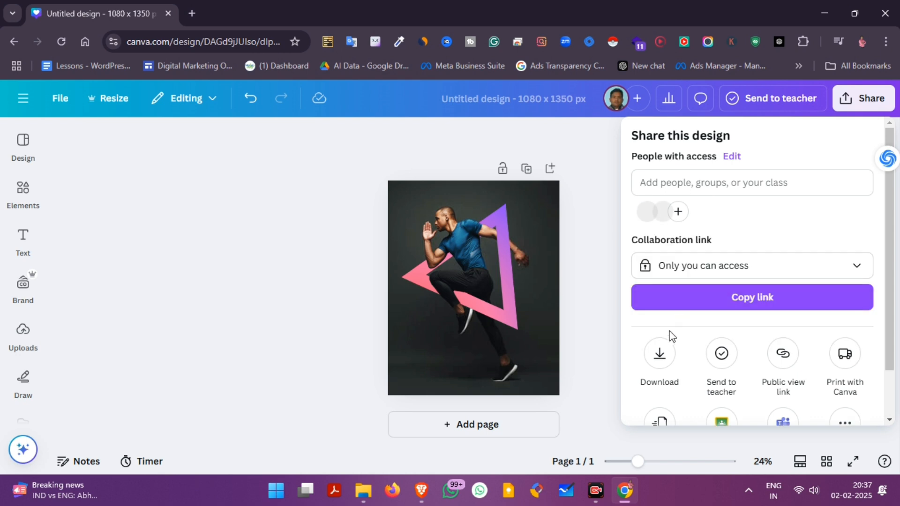
left_click(661, 349)
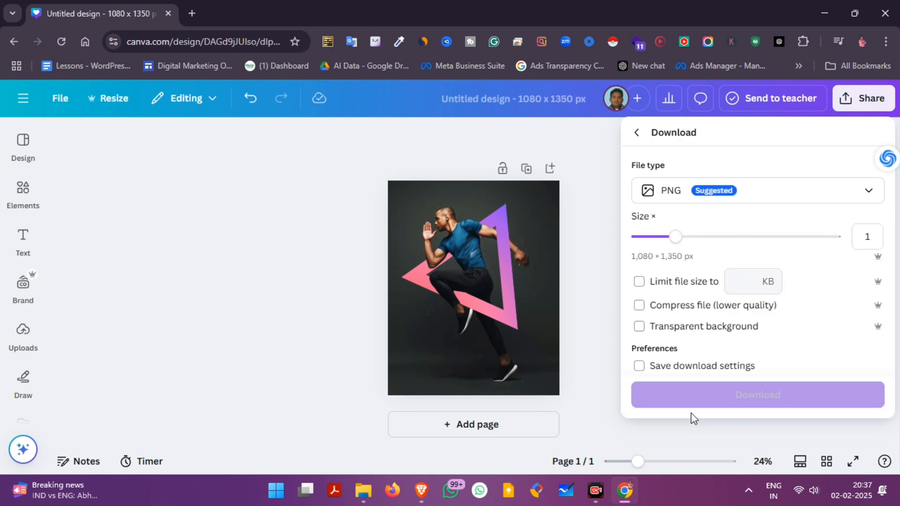